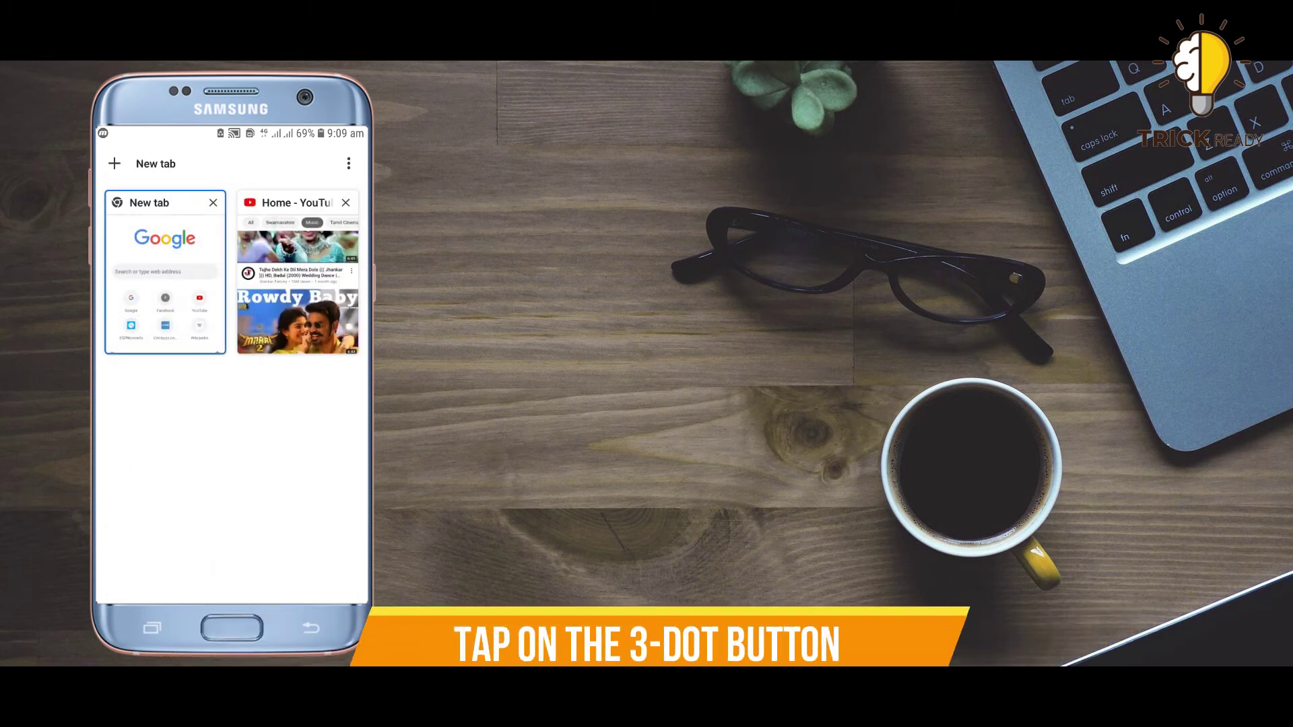
Group the New tab and YouTube tab together from the tab switcher menu.
left_click(349, 163)
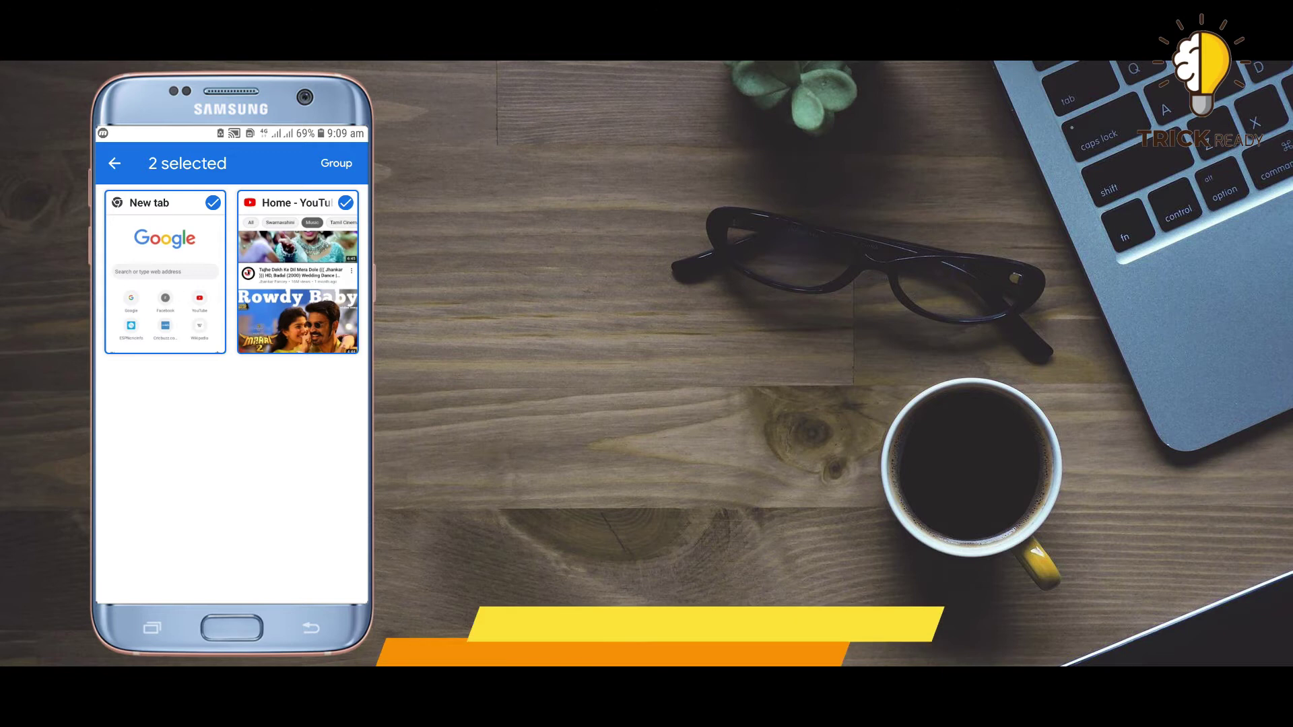
left_click(336, 163)
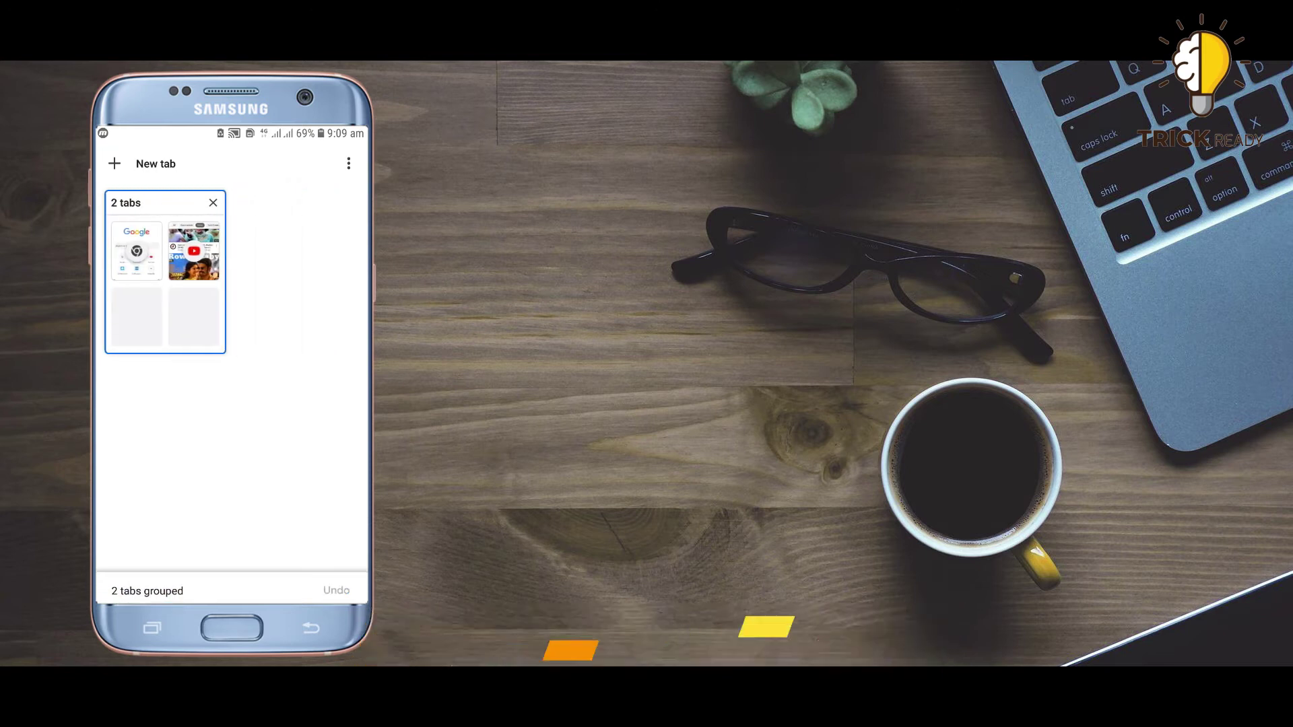